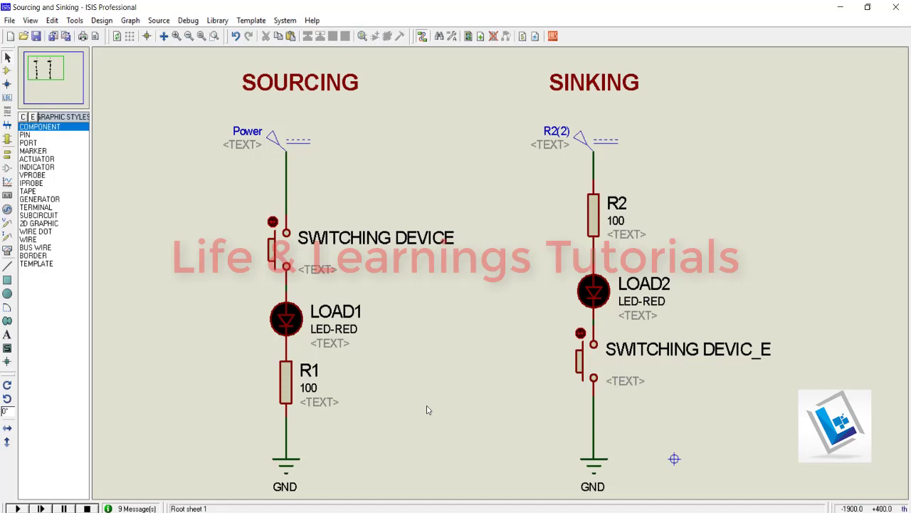
Highlight the complete sourcing circuit and the complete sinking circuit in turn to compare their layouts.
{"action": "left_click_drag", "start_coordinate": [179, 68], "coordinate": [491, 499]}
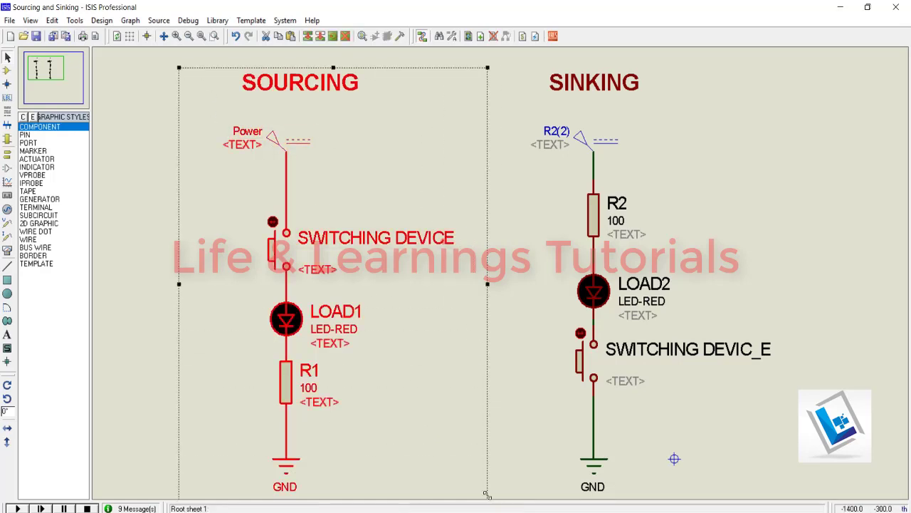
{"action": "left_click", "coordinate": [530, 391]}
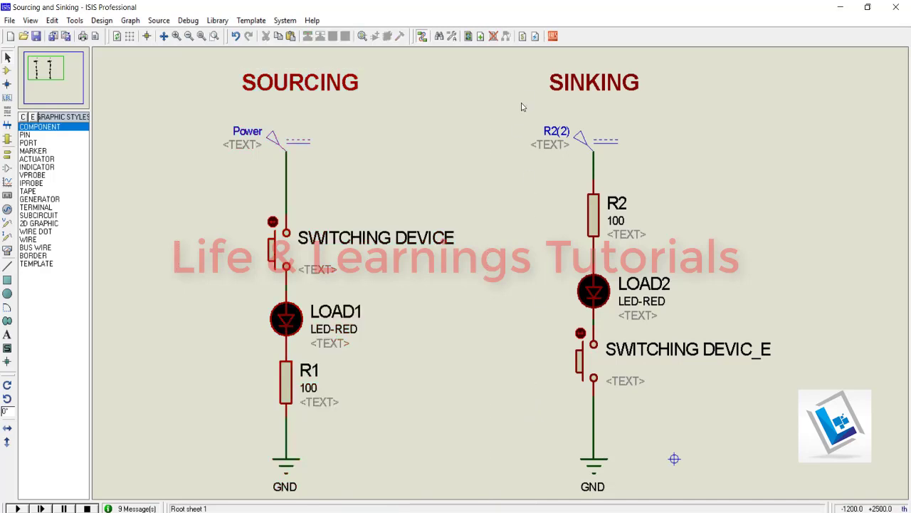
{"action": "left_click_drag", "start_coordinate": [526, 68], "coordinate": [782, 488]}
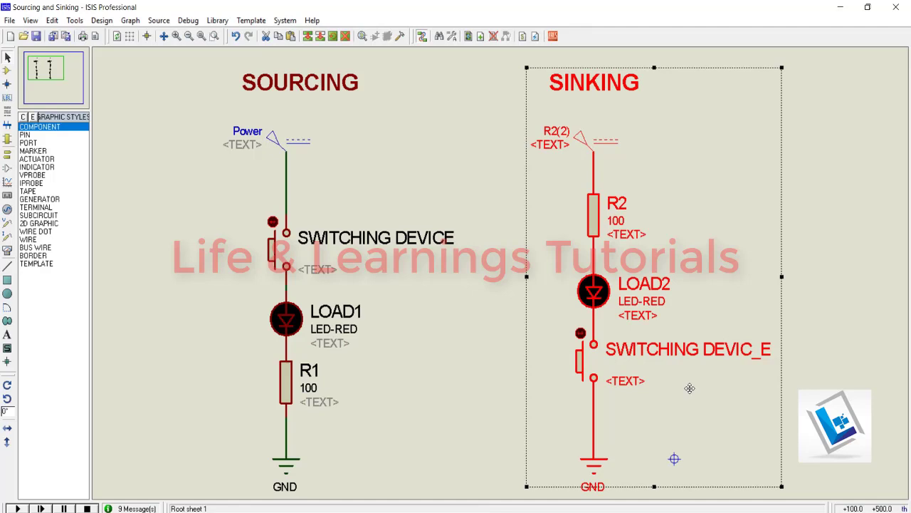
{"action": "left_click", "coordinate": [470, 373]}
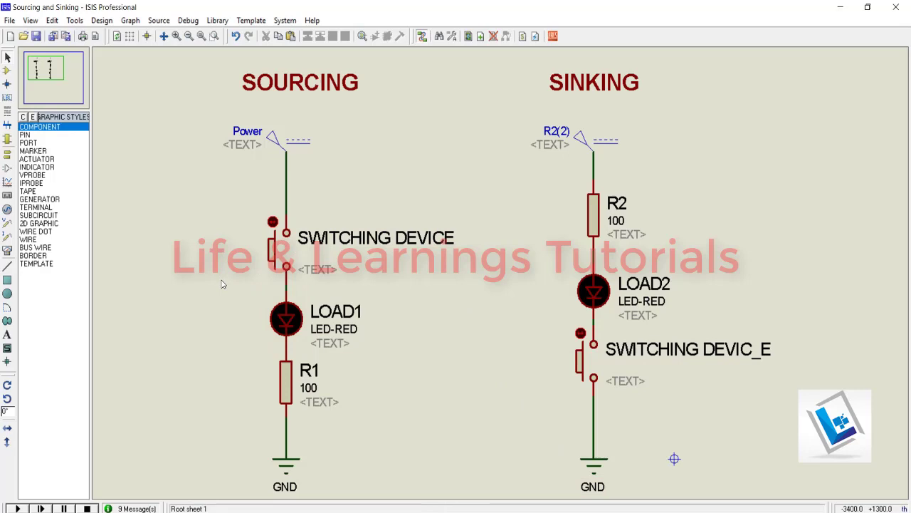
Examine the sourcing circuit's load section with LOAD1 and R1, its heading and its ground terminal.
{"action": "left_click_drag", "start_coordinate": [219, 277], "coordinate": [407, 431]}
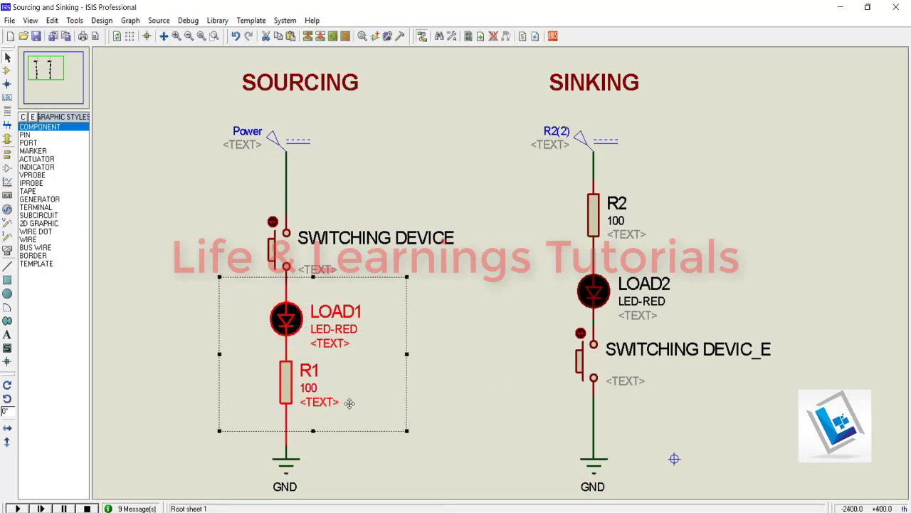
{"action": "left_click", "coordinate": [445, 410]}
{"action": "left_click", "coordinate": [292, 89]}
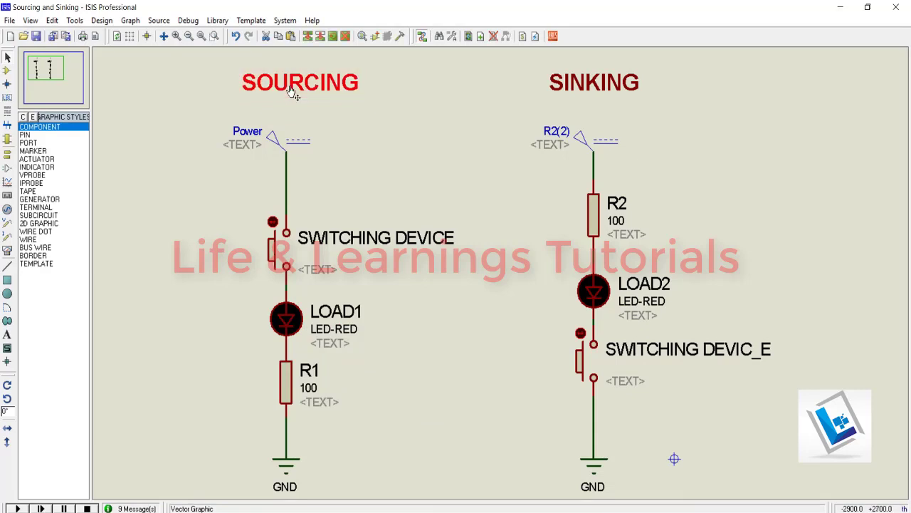
{"action": "left_click_drag", "start_coordinate": [232, 276], "coordinate": [389, 426]}
{"action": "left_click", "coordinate": [297, 470]}
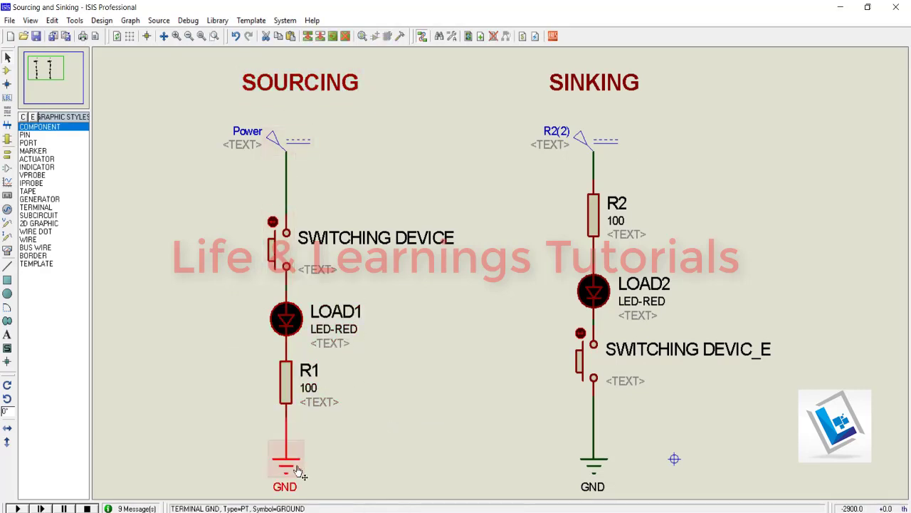
{"action": "left_click", "coordinate": [442, 312]}
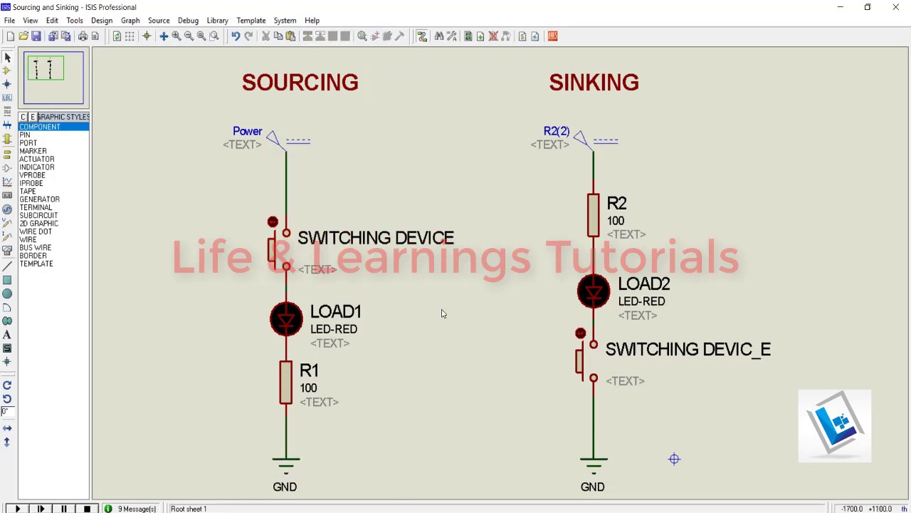
Examine the sourcing circuit's switching device and check the voltage in the Power generator's properties.
{"action": "left_click", "coordinate": [321, 244]}
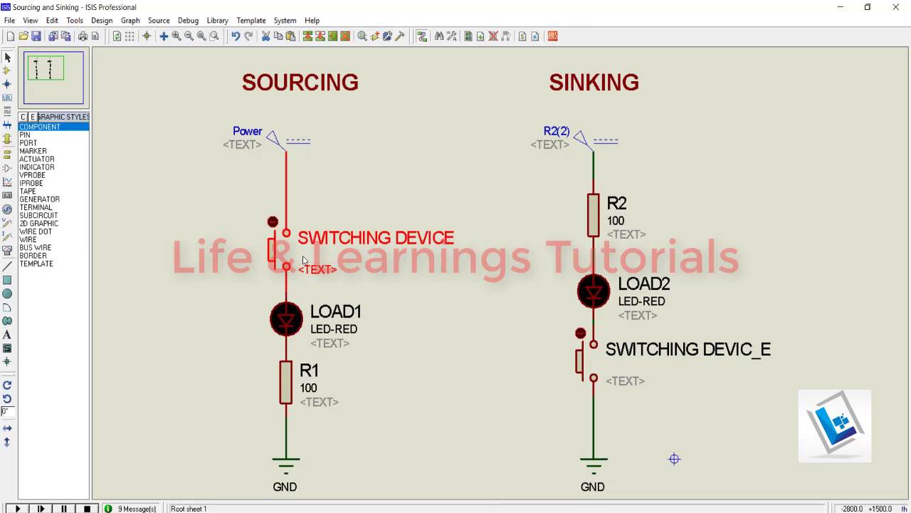
{"action": "left_click", "coordinate": [305, 258]}
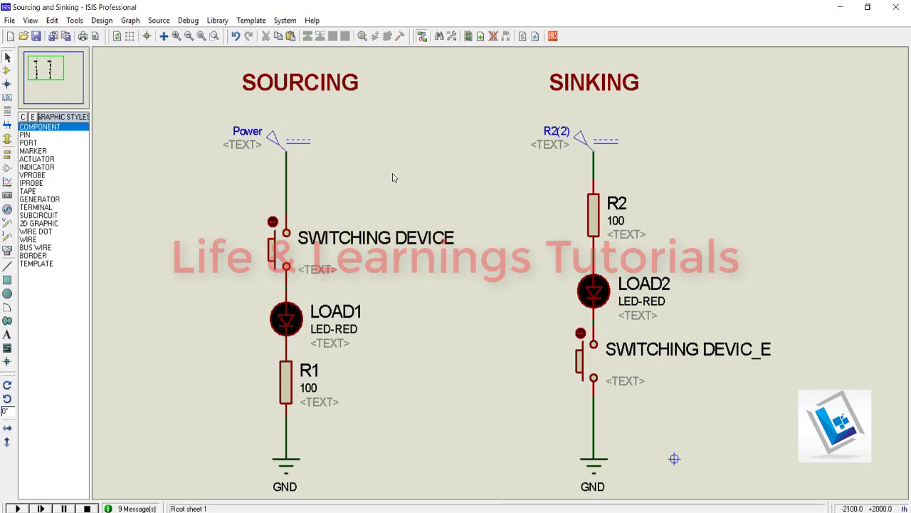
{"action": "double_click", "coordinate": [276, 148]}
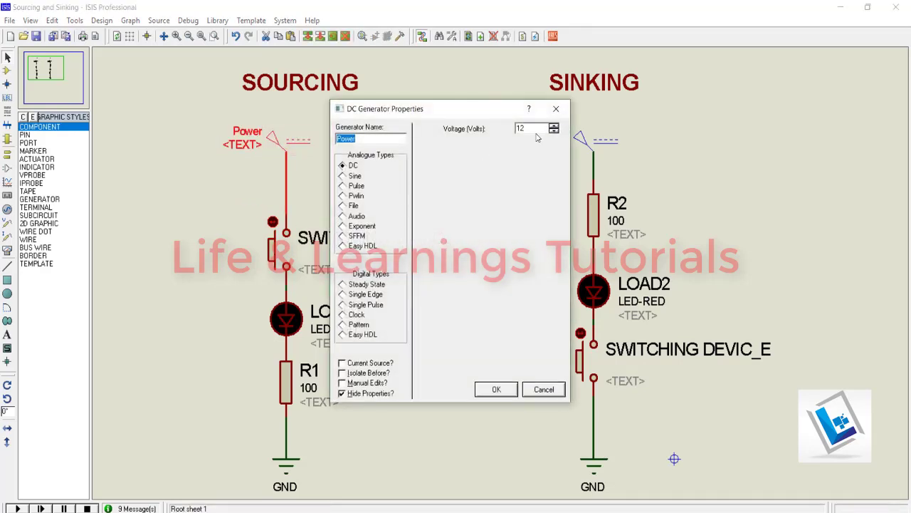
{"action": "left_click", "coordinate": [547, 392]}
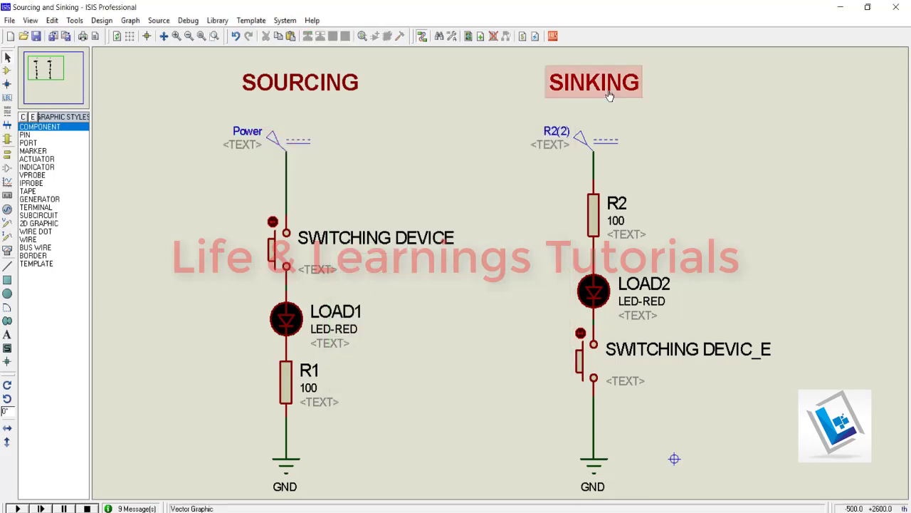
Examine R2 and LOAD2 in the sinking circuit and check the voltage in its DC generator's properties.
{"action": "left_click", "coordinate": [610, 96]}
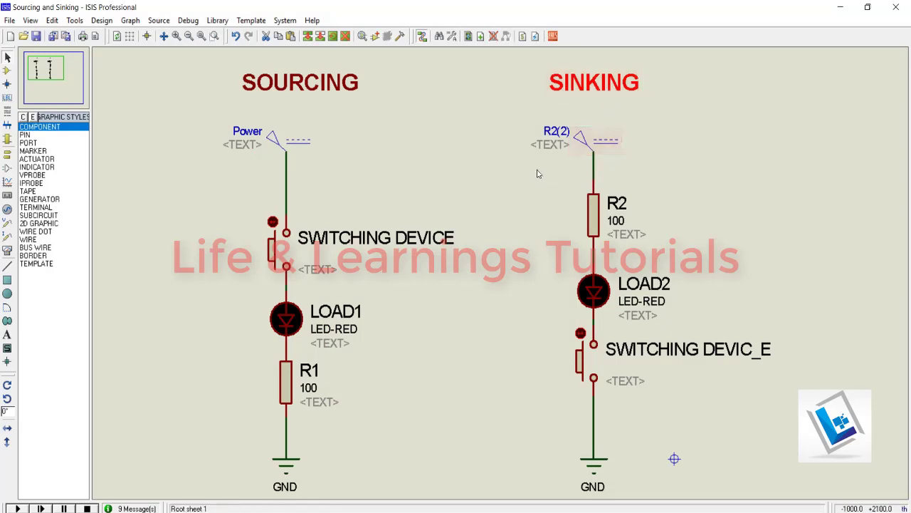
{"action": "left_click_drag", "start_coordinate": [527, 166], "coordinate": [709, 325]}
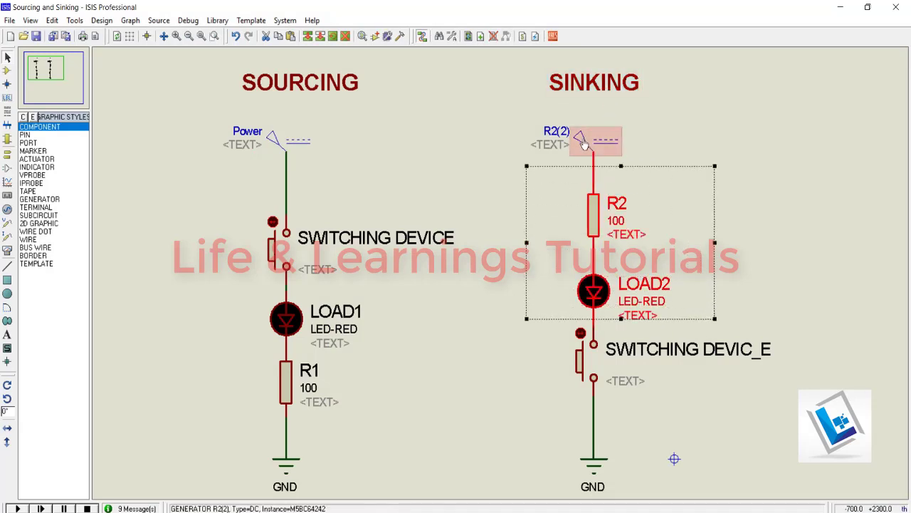
{"action": "left_click", "coordinate": [582, 142]}
{"action": "left_click", "coordinate": [588, 148]}
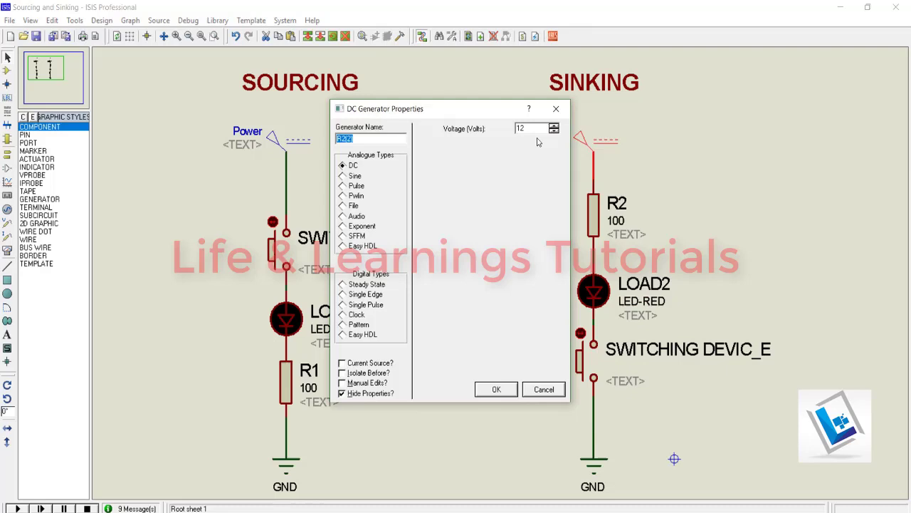
{"action": "left_click", "coordinate": [497, 390]}
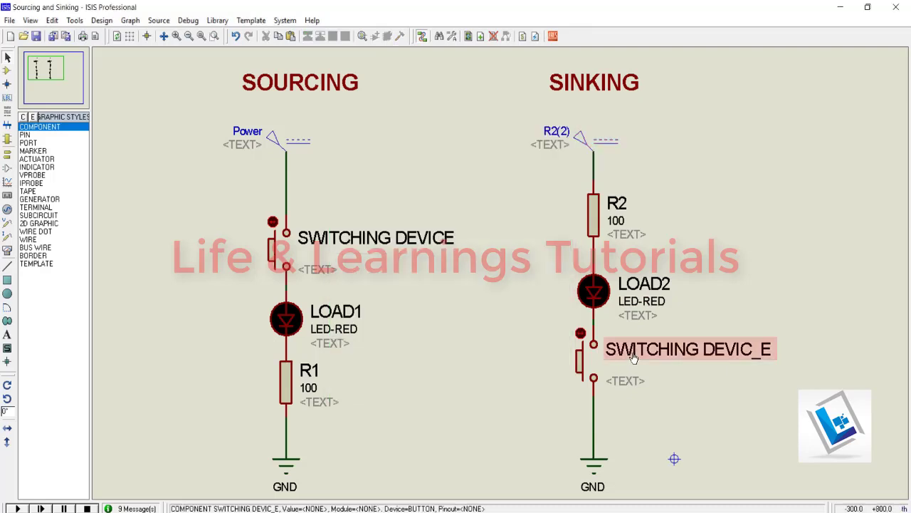
Compare where the switching device sits relative to the load in the sinking and sourcing circuits.
{"action": "left_click", "coordinate": [633, 358]}
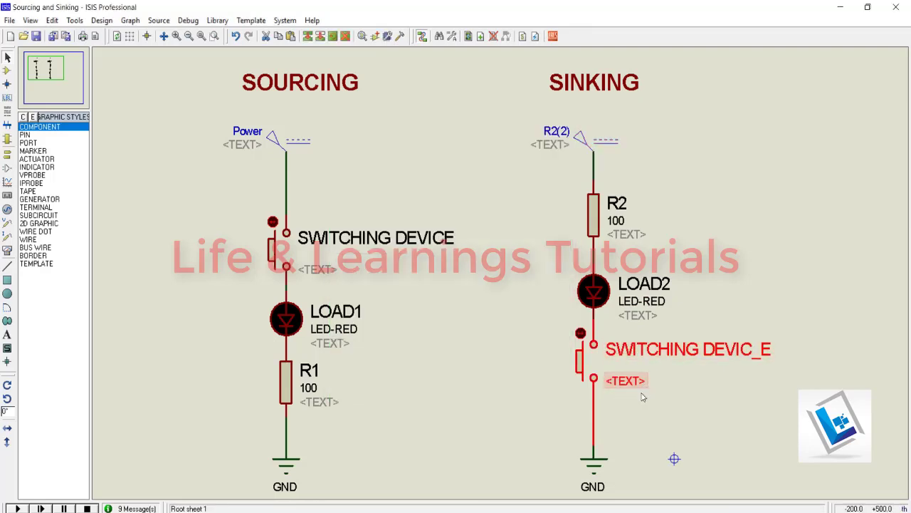
{"action": "left_click", "coordinate": [610, 423]}
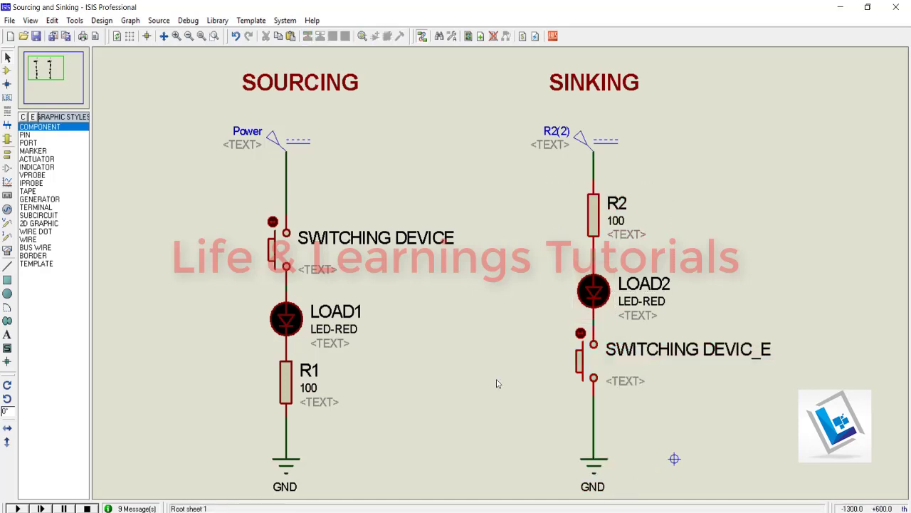
{"action": "left_click", "coordinate": [354, 107]}
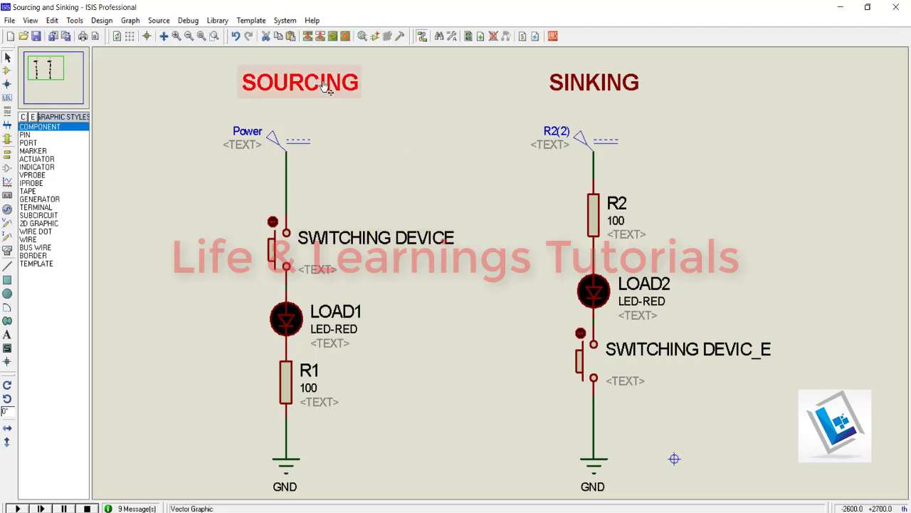
{"action": "left_click", "coordinate": [362, 242]}
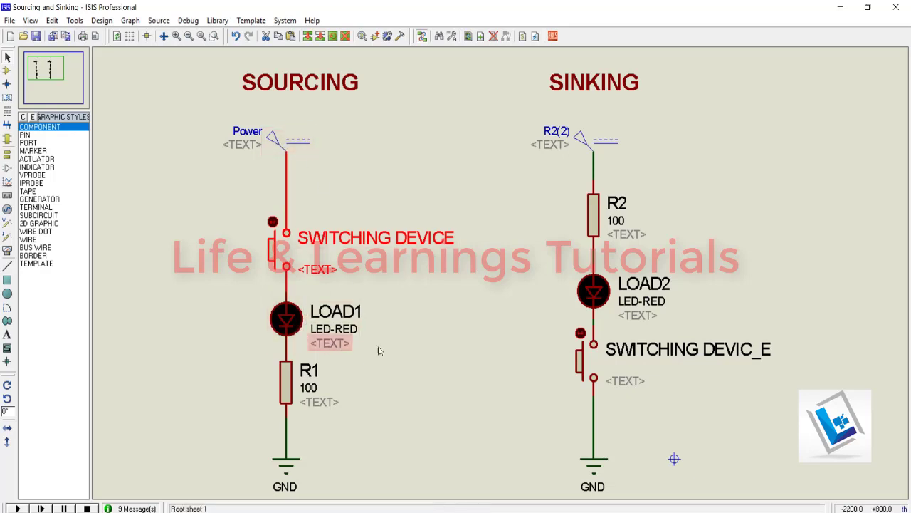
{"action": "left_click", "coordinate": [680, 356]}
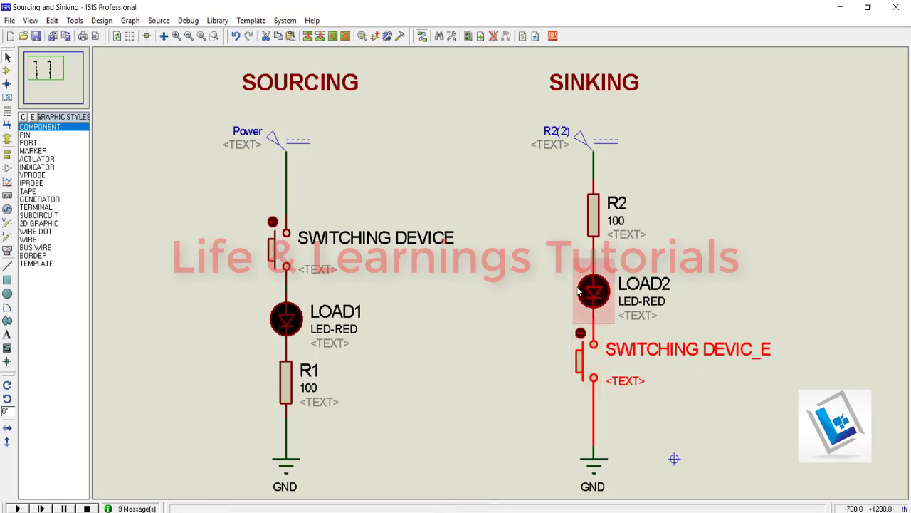
{"action": "left_click", "coordinate": [147, 451]}
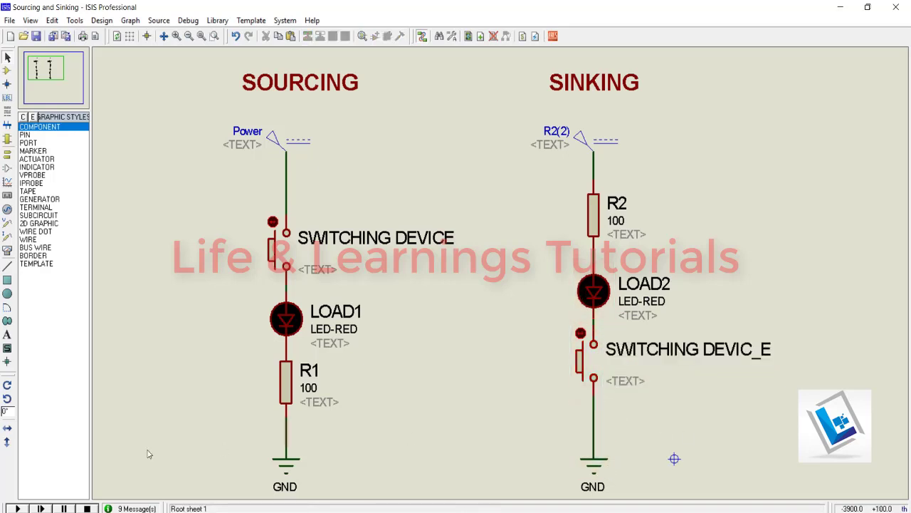
Run the simulation and operate the sourcing and sinking switching devices to test LOAD1 and LOAD2.
{"action": "left_click", "coordinate": [17, 508]}
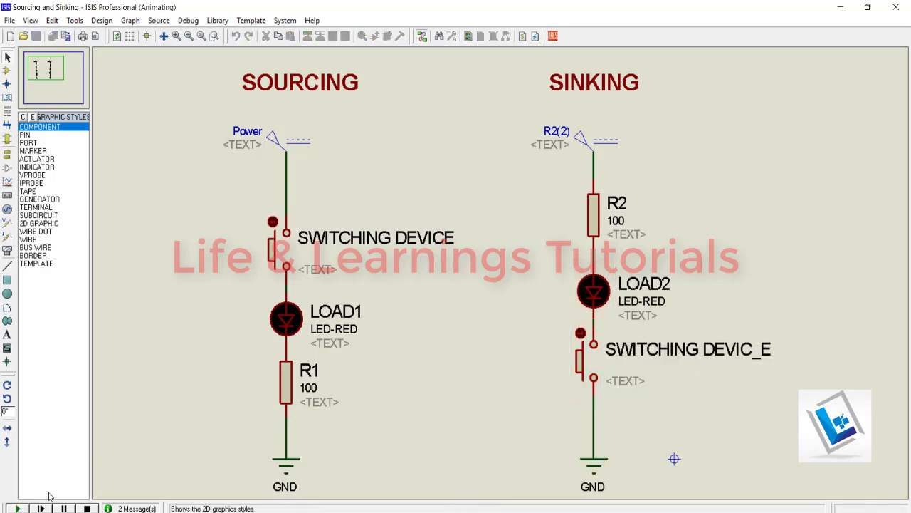
{"action": "left_click", "coordinate": [273, 245]}
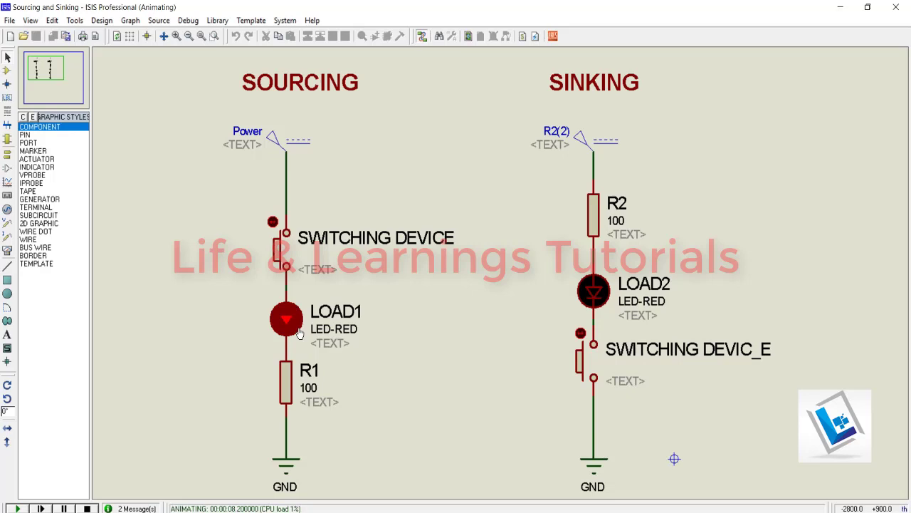
{"action": "left_click", "coordinate": [581, 362]}
{"action": "left_click", "coordinate": [588, 366]}
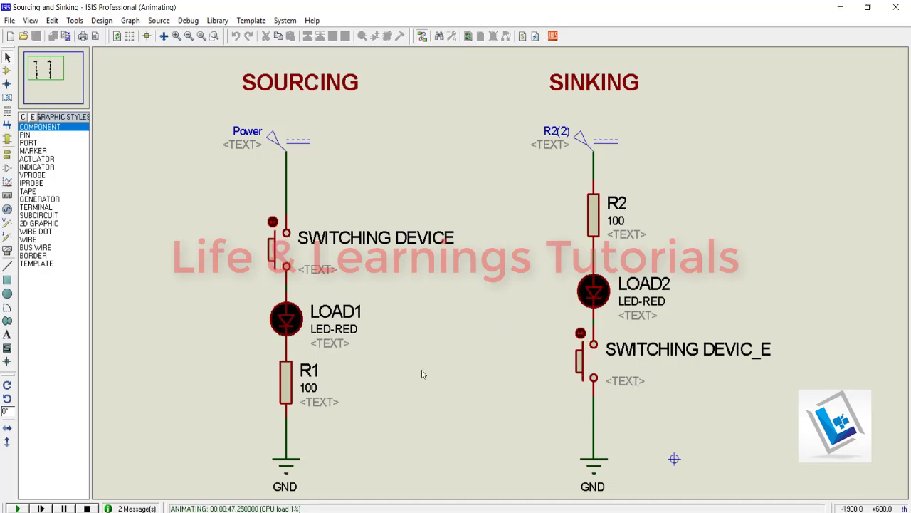
Operate the sourcing switch several more times and the sinking switch again to demonstrate PnP and NpN switching.
{"action": "left_click", "coordinate": [273, 260]}
{"action": "left_click", "coordinate": [276, 254]}
{"action": "left_click", "coordinate": [277, 254]}
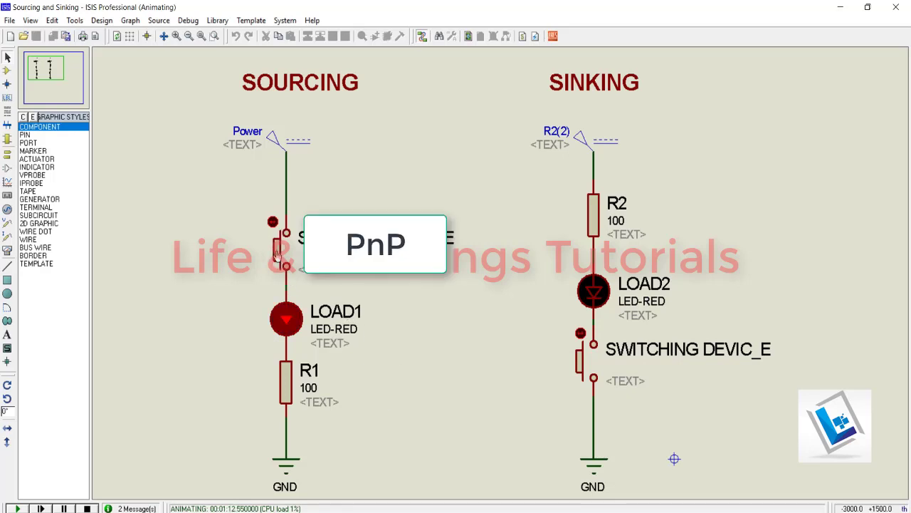
{"action": "left_click", "coordinate": [581, 365]}
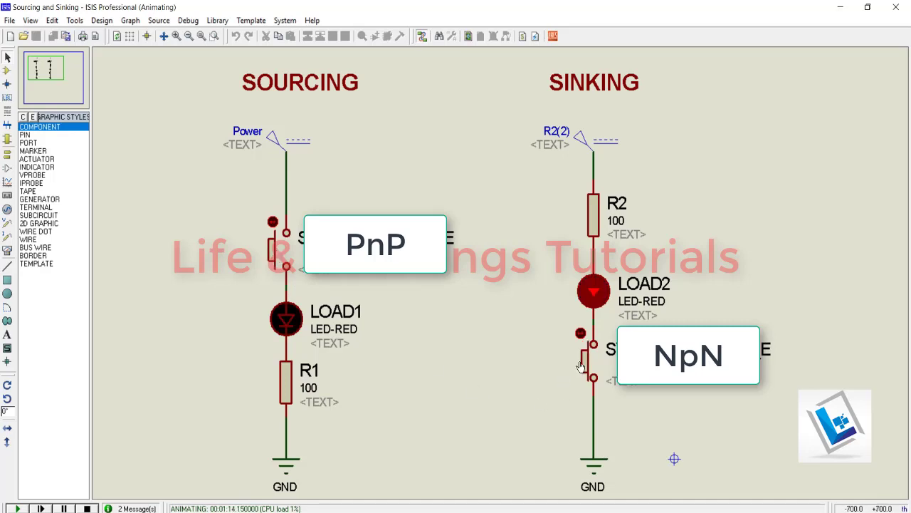
{"action": "left_click", "coordinate": [580, 366]}
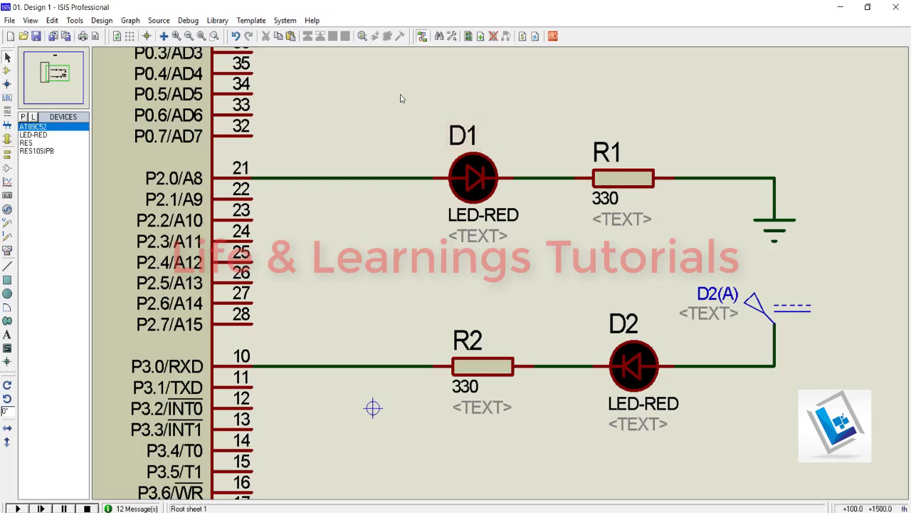
In the 01. Design 1 schematic, examine the D1 and R1 branch on P2.0 and the R2 and D2 branch on P3.0.
{"action": "left_click_drag", "start_coordinate": [392, 97], "coordinate": [674, 241]}
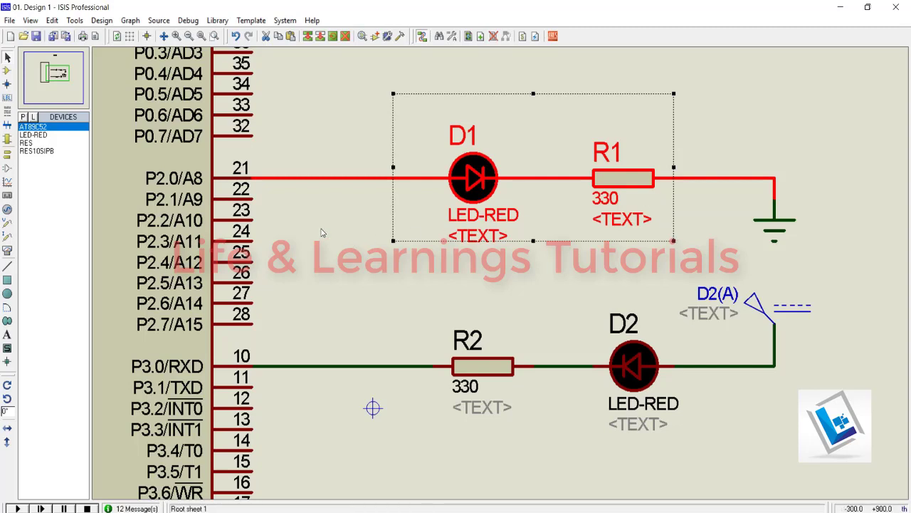
{"action": "left_click", "coordinate": [284, 203]}
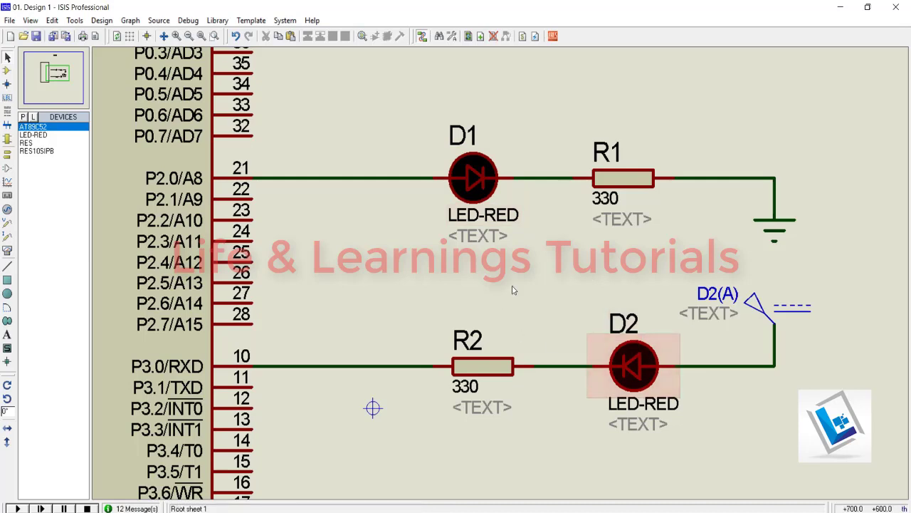
{"action": "left_click_drag", "start_coordinate": [413, 262], "coordinate": [694, 450]}
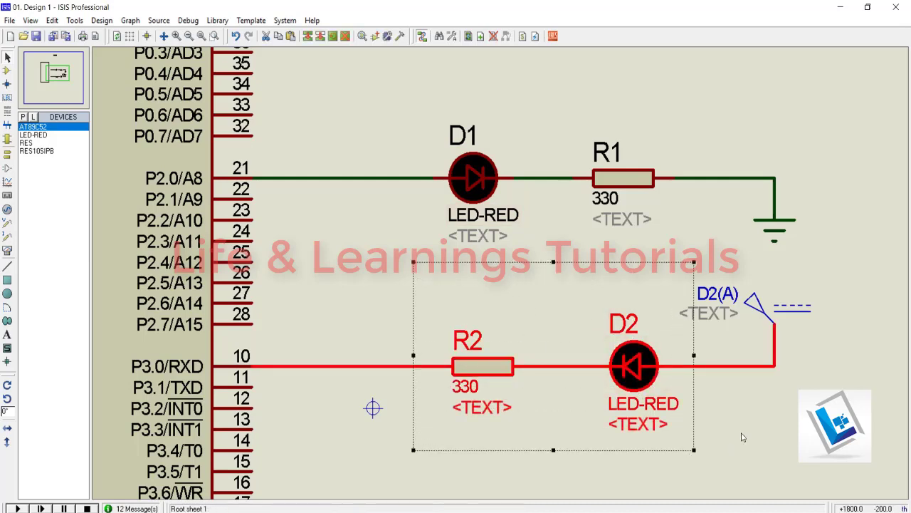
{"action": "left_click", "coordinate": [741, 434]}
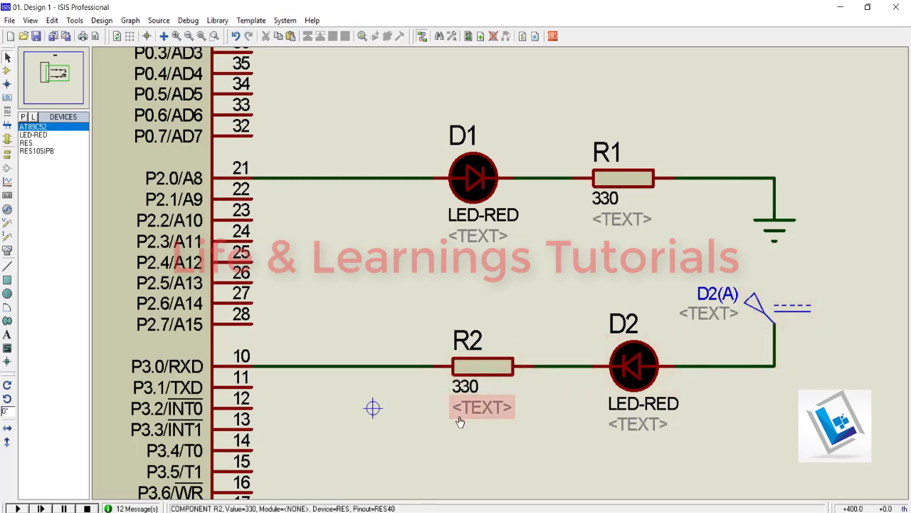
Run the simulation of the AT89C52 microcontroller circuit with LEDs D1 and D2.
{"action": "left_click", "coordinate": [17, 509]}
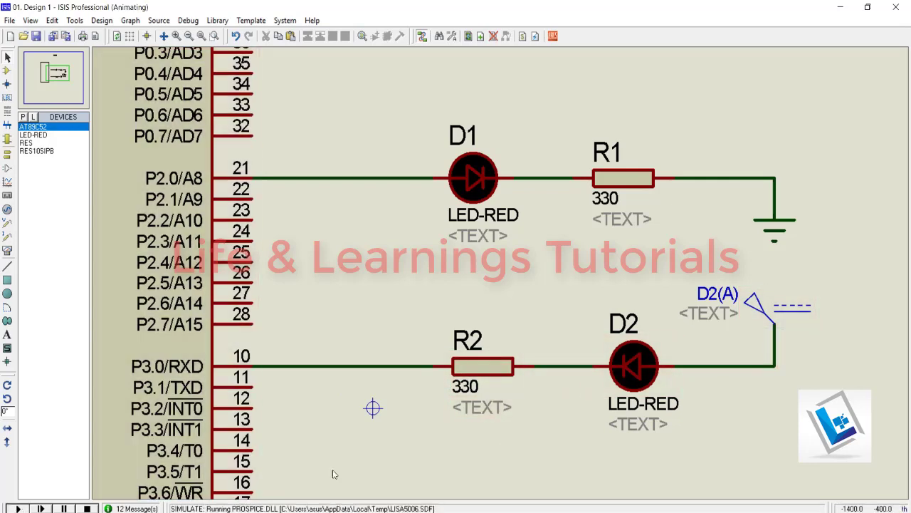